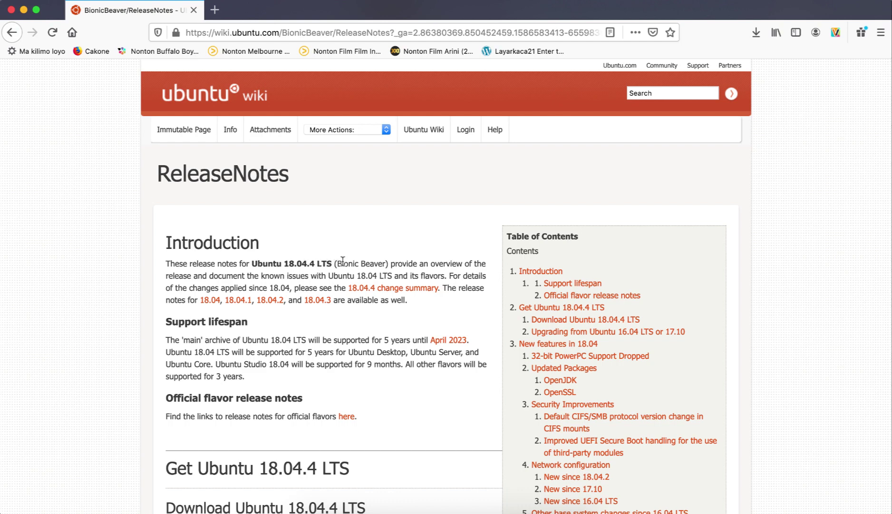
- Examine the Bionic Beaver release notes for the Ubuntu 18.04.4 LTS version name, support lifespan and download links
left_click_drag(338, 264, 388, 265)
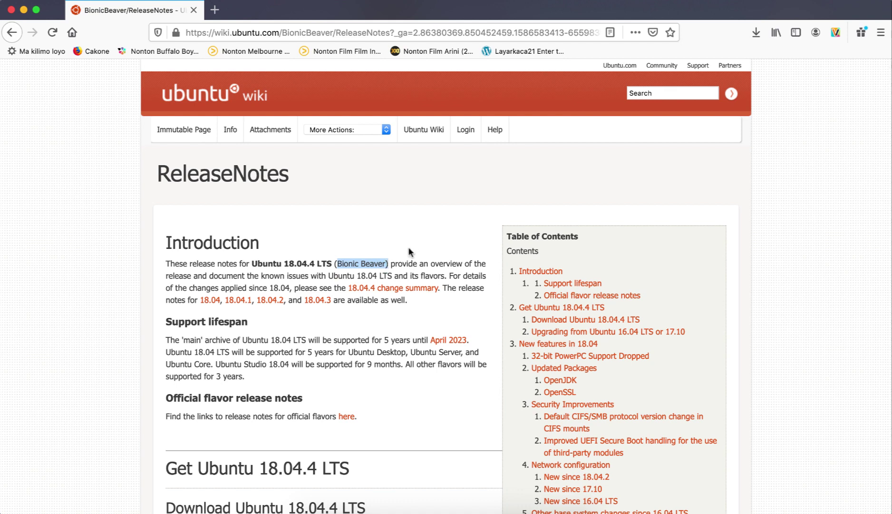
scroll(322, 326, "down", 2)
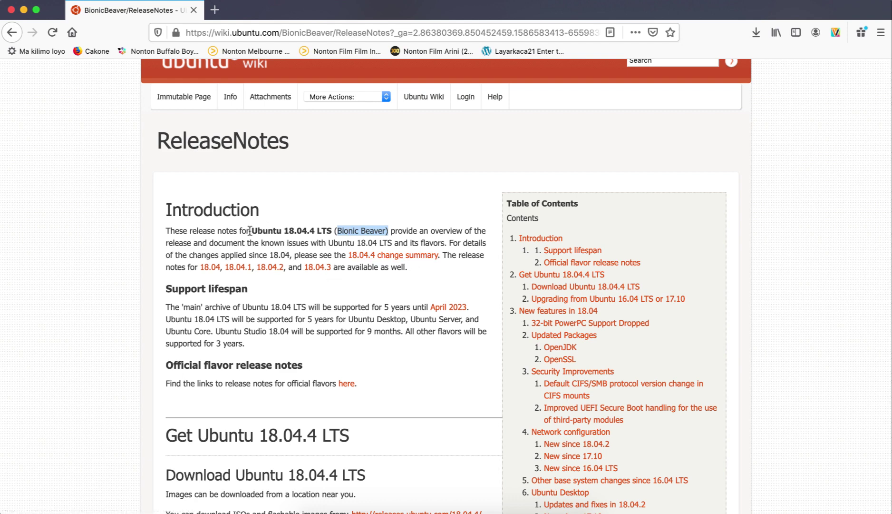
left_click_drag(251, 231, 318, 229)
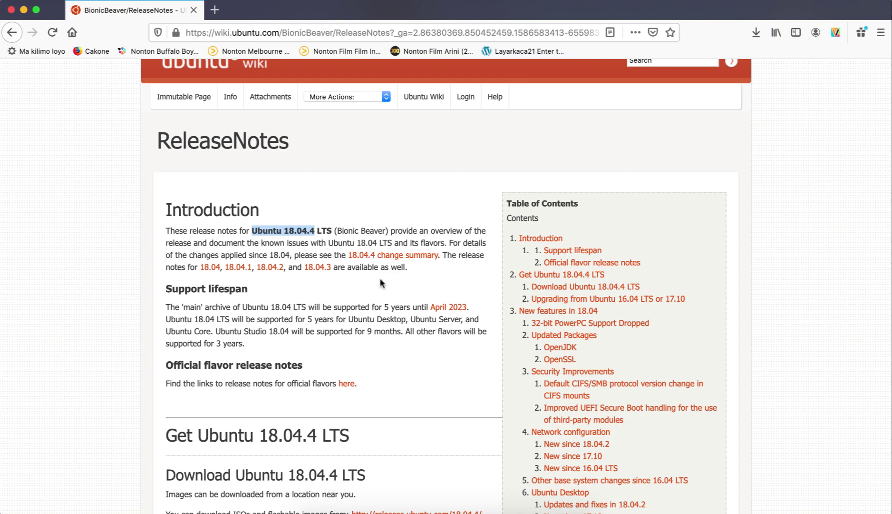
scroll(380, 283, "down", 3)
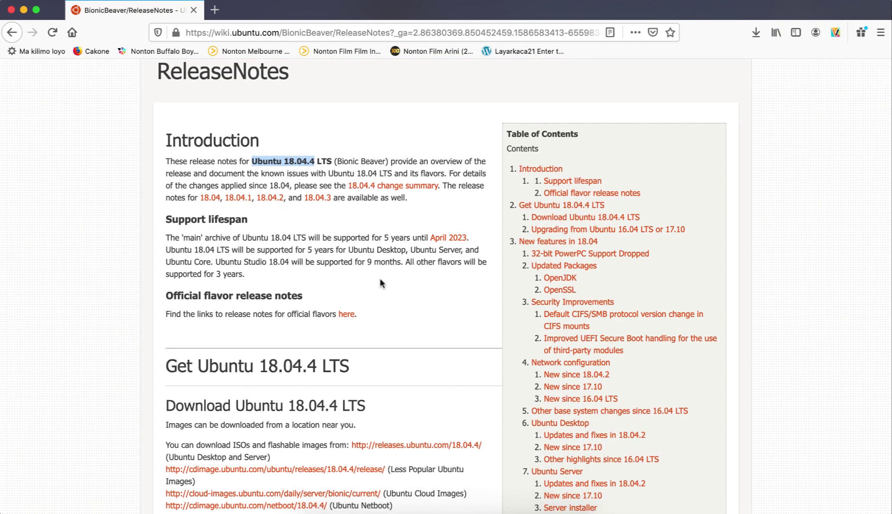
scroll(381, 283, "down", 4)
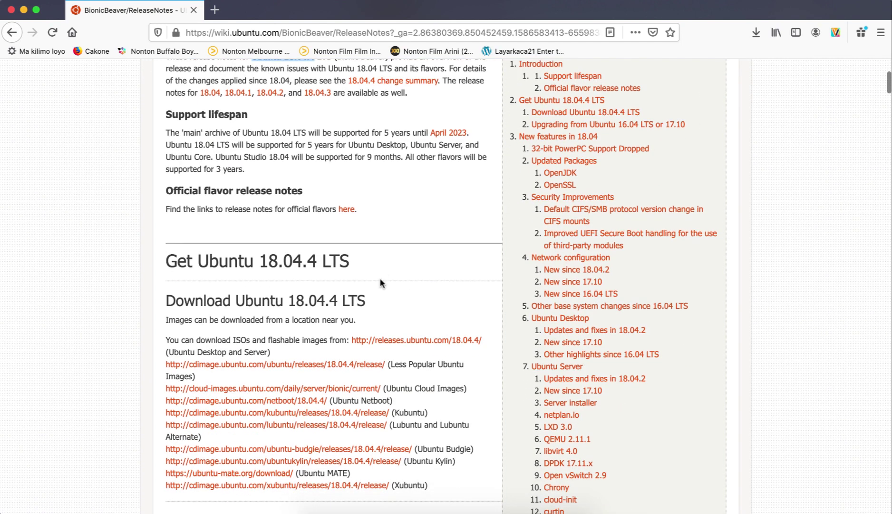
- Switch to the running Ubuntu18.04 virtual machine in VirtualBox and follow its installation in full-screen view, returning to windowed view at the end
left_click(23, 9)
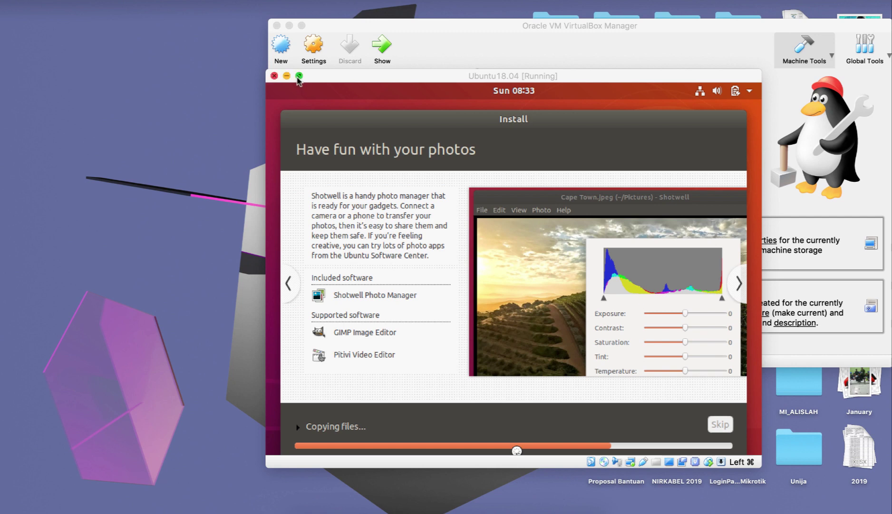
left_click(299, 76)
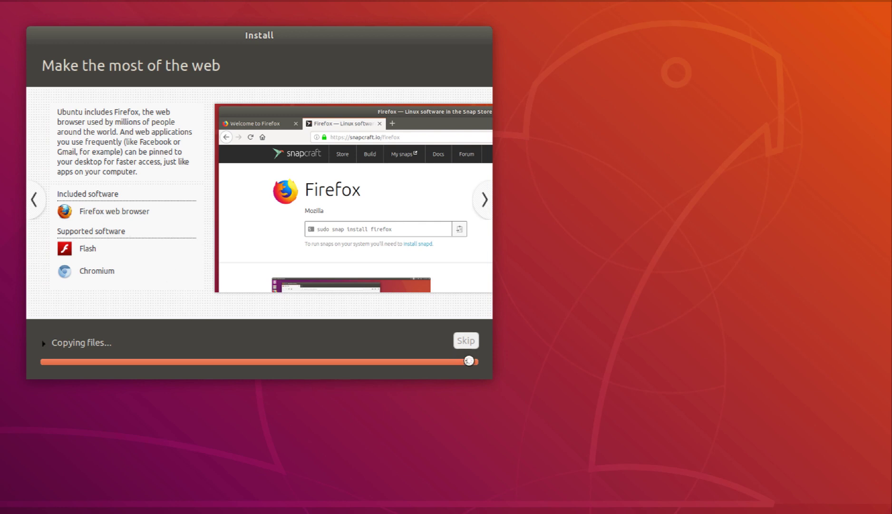
key("super+f")
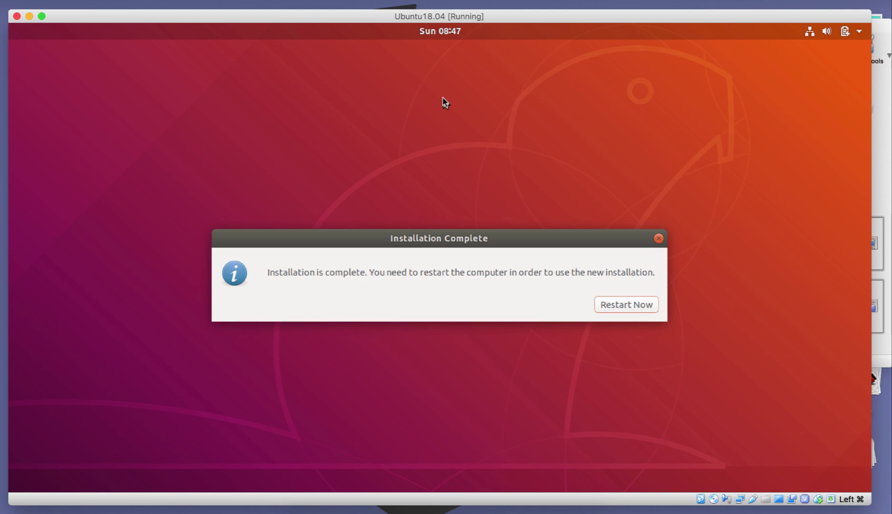
- Restart the virtual machine after the installation, confirm removal of the installation medium and dismiss the mouse pointer integration notice
left_click(614, 309)
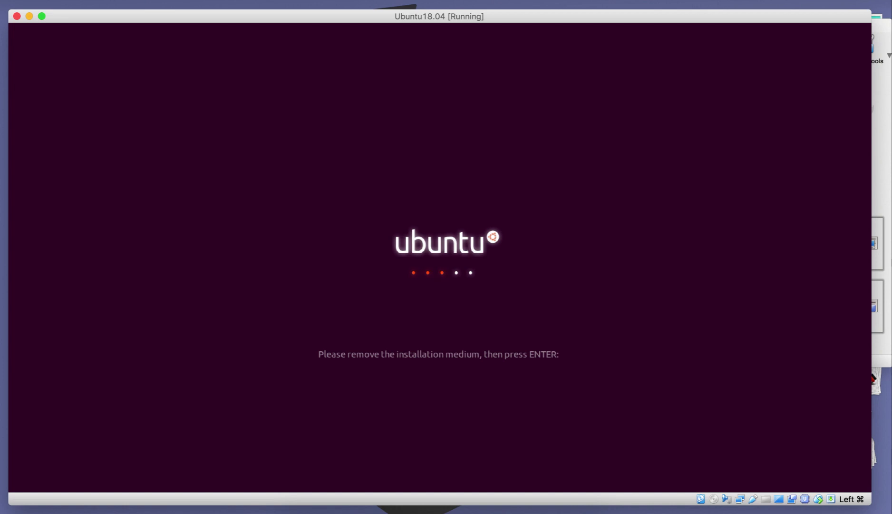
key("Return")
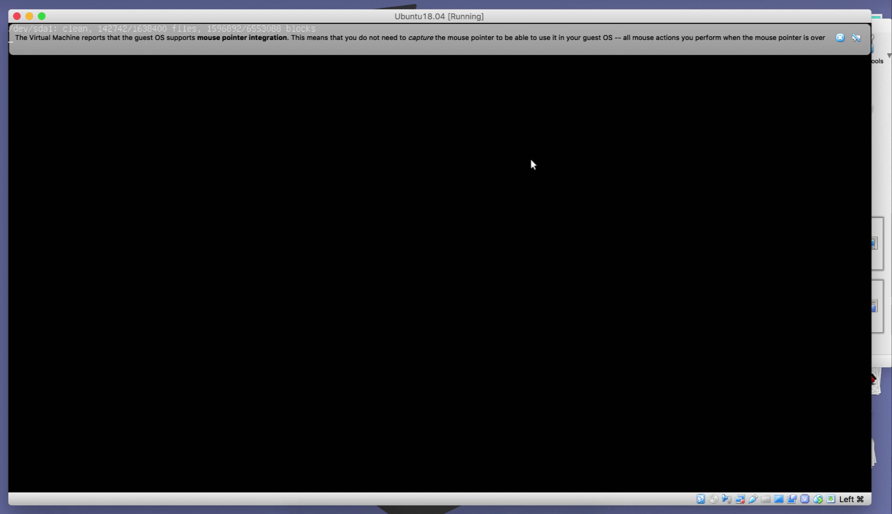
left_click(841, 38)
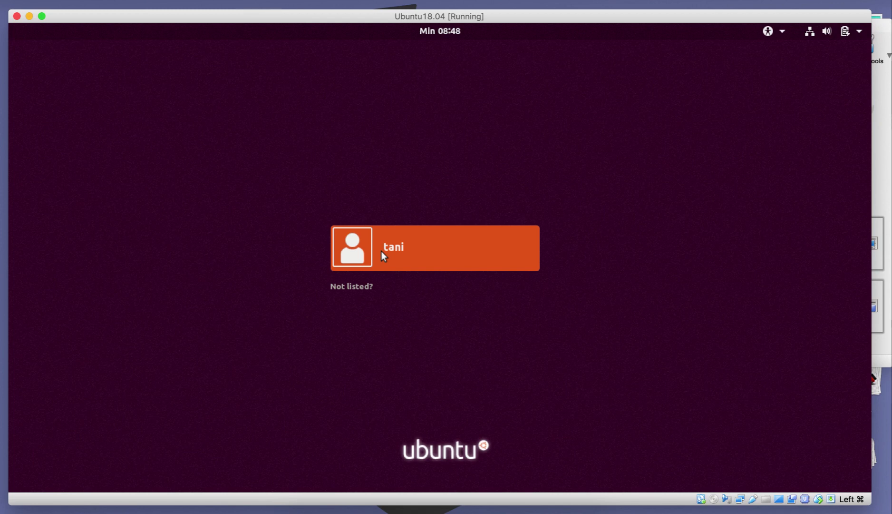
- Sign in to the Ubuntu desktop by choosing the listed user account and entering the account password
left_click(419, 254)
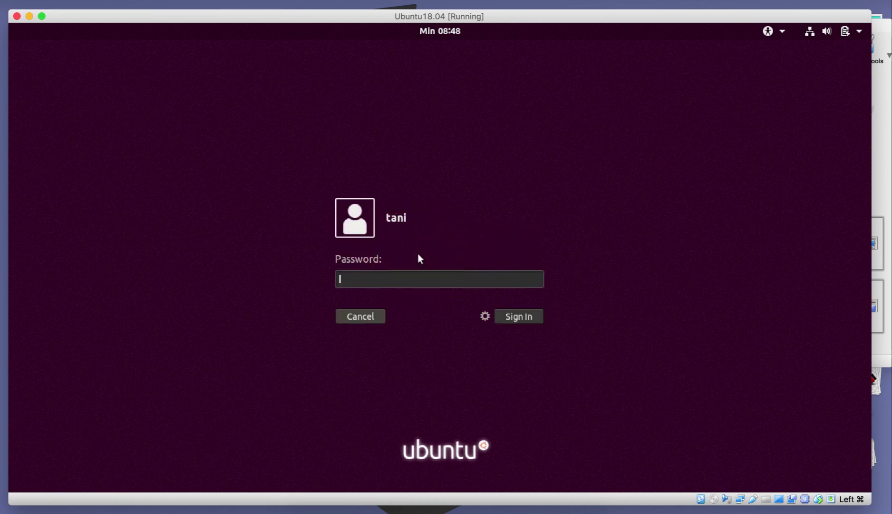
type("••••")
left_click(506, 316)
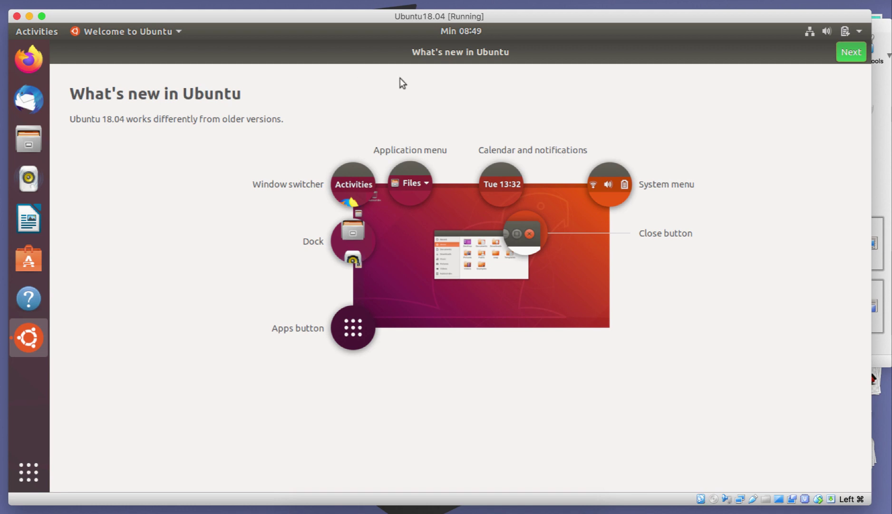
- Complete the Welcome to Ubuntu setup, skipping Livepatch and keeping the option to send system info to Canonical
left_click(855, 54)
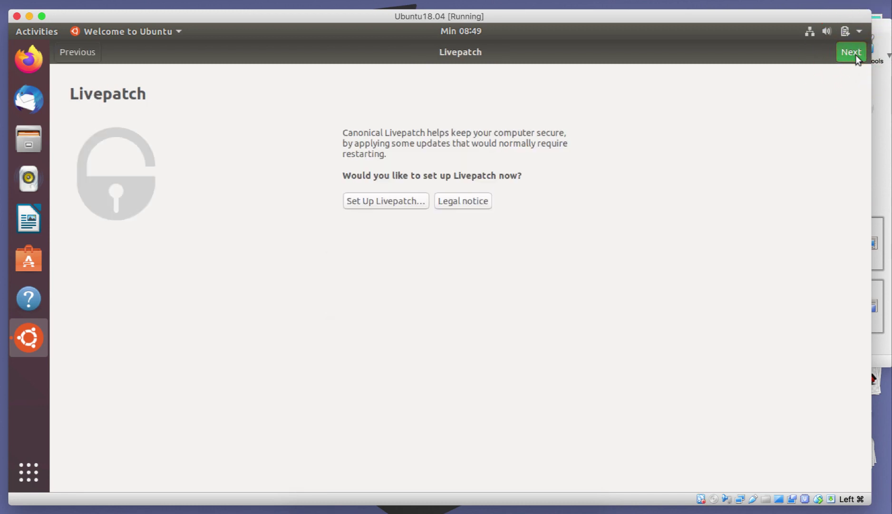
left_click(855, 54)
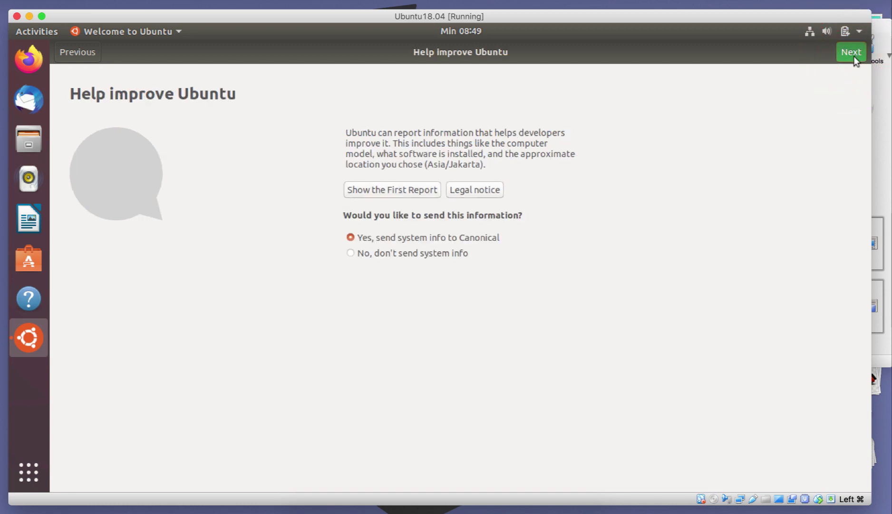
left_click(854, 56)
left_click(849, 54)
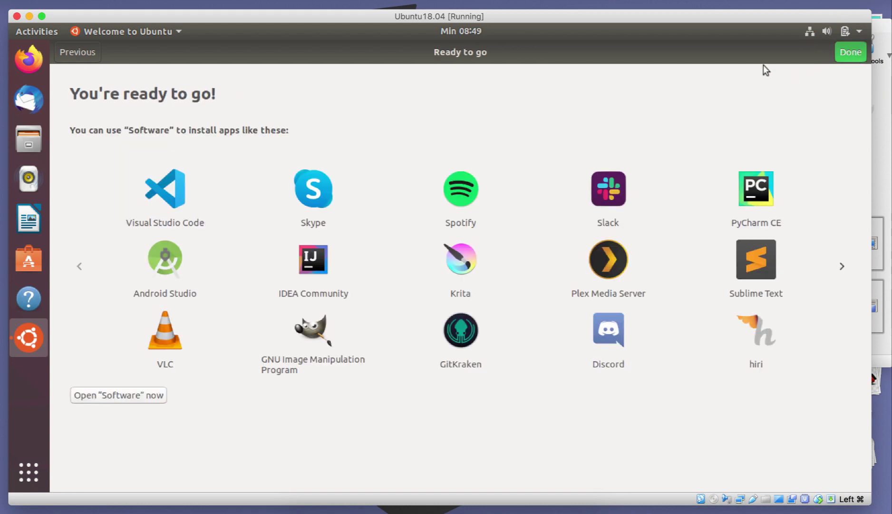
left_click(850, 51)
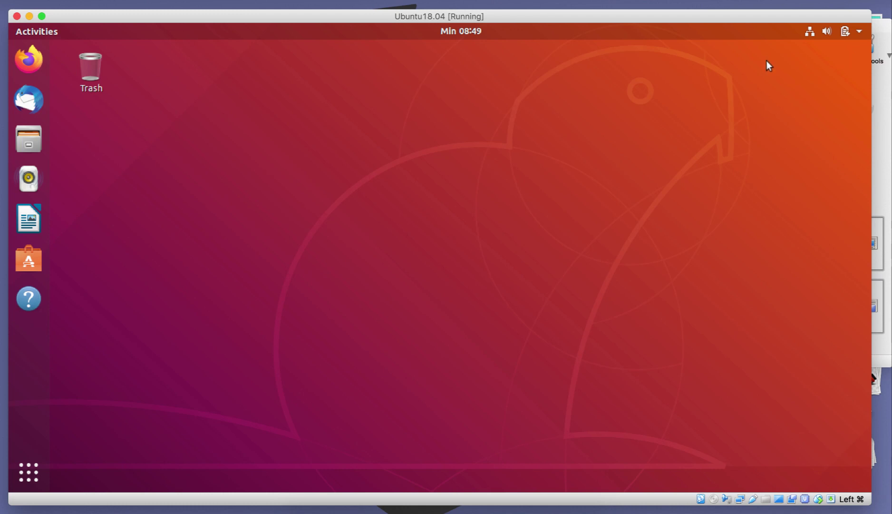
- Inspect the desktop's system menu with its volume, network, battery, user and power controls, and close it
left_click(858, 32)
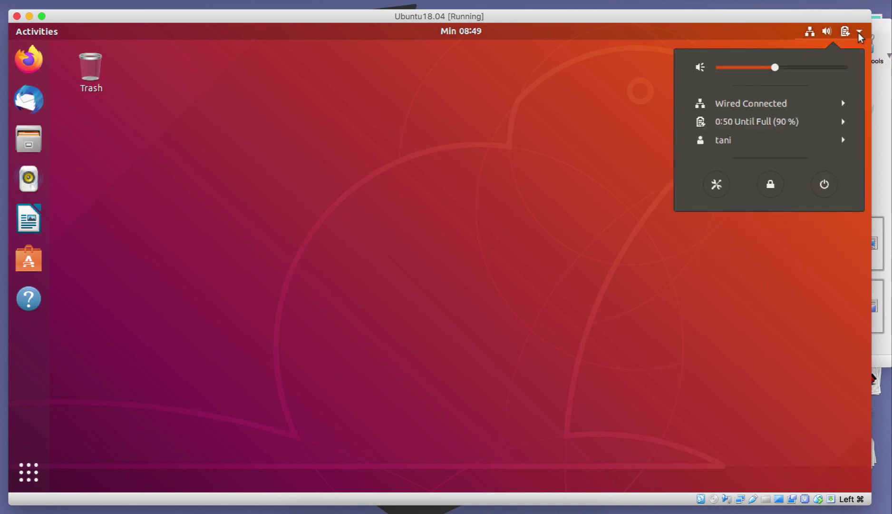
left_click(858, 32)
left_click(859, 31)
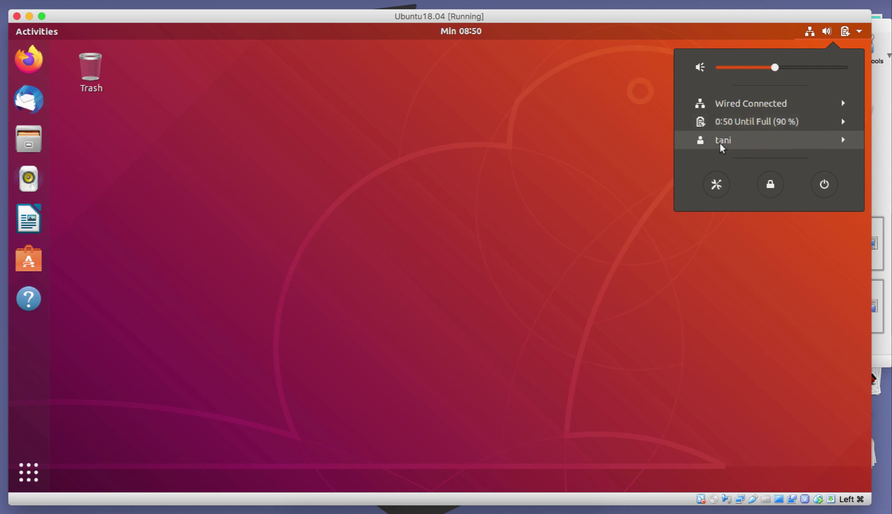
left_click(215, 26)
left_click(327, 112)
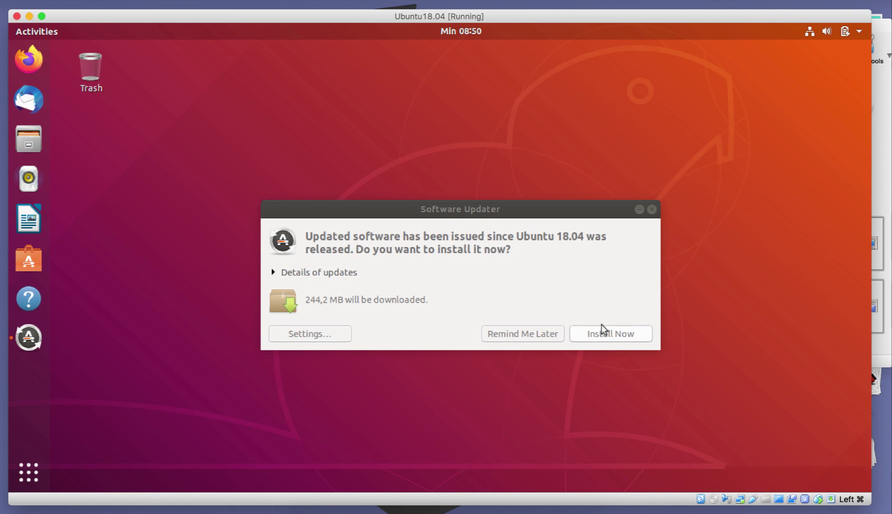
- Postpone the software updates offered by Software Updater with a reminder
left_click(525, 332)
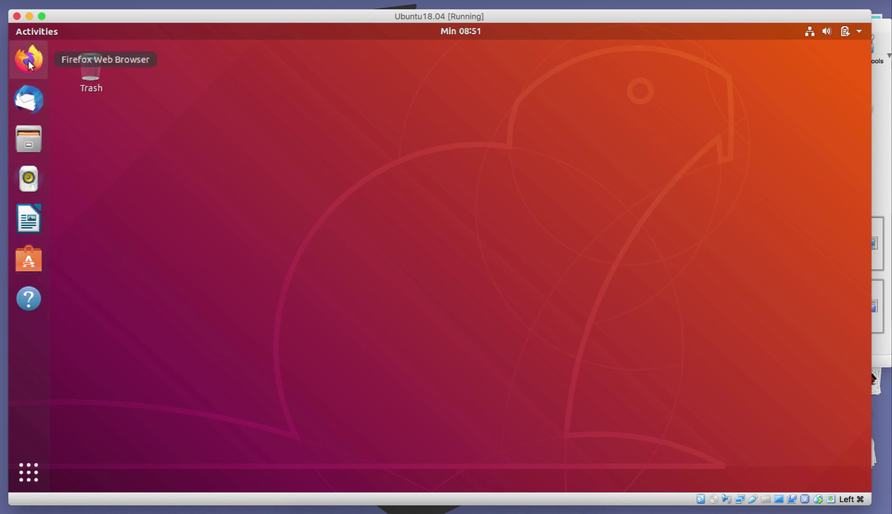
- Look through all installed applications, open LibreOffice Writer to view its empty document, and close it
left_click(29, 473)
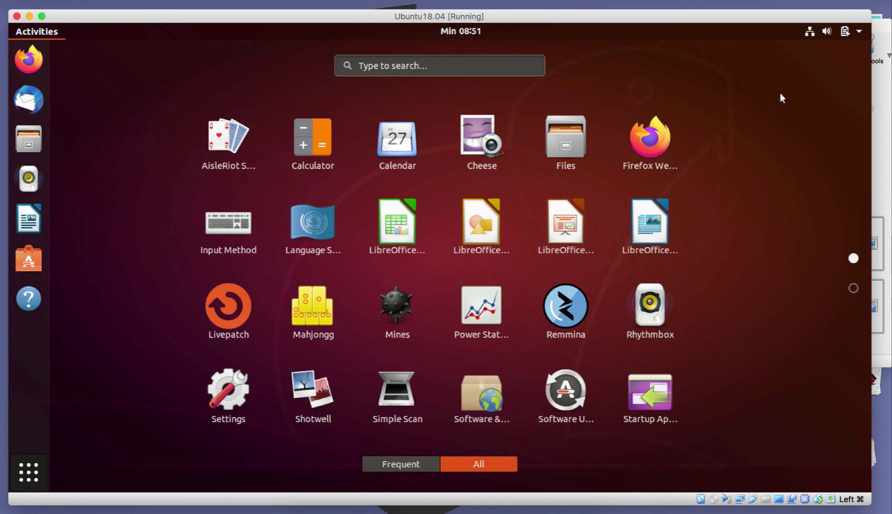
left_click(820, 96)
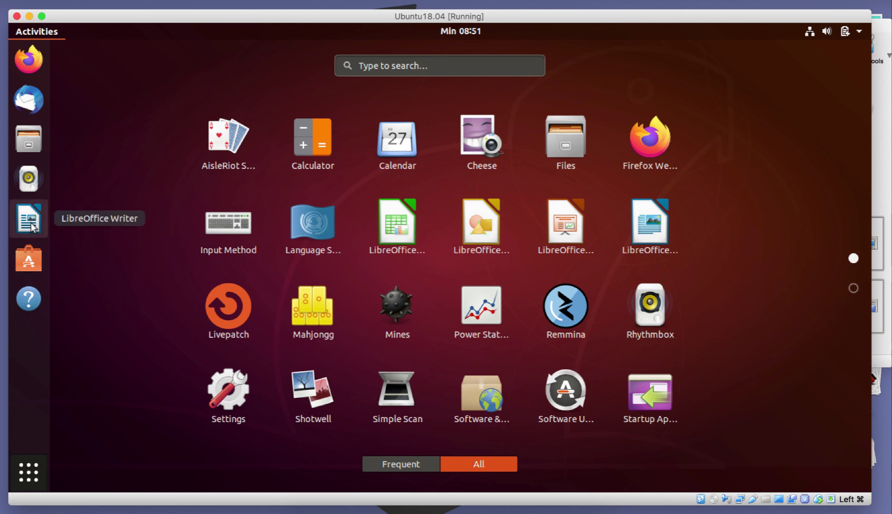
left_click(651, 222)
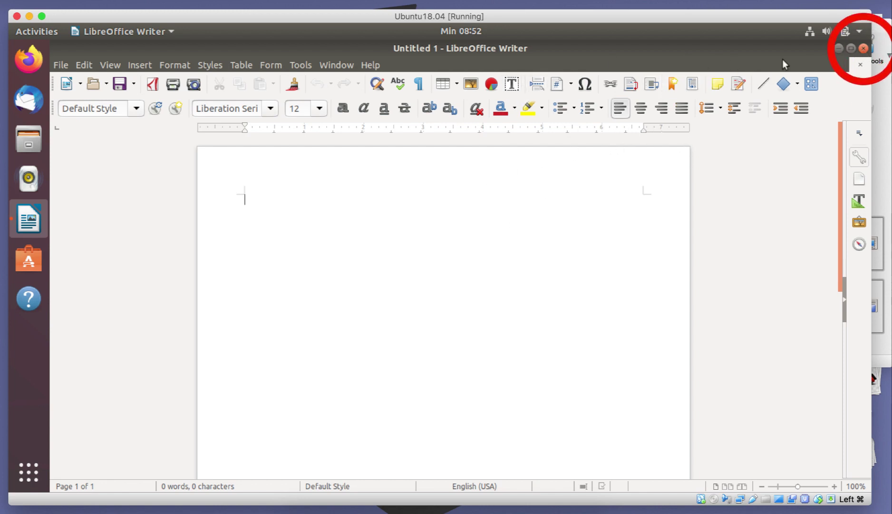
left_click(862, 49)
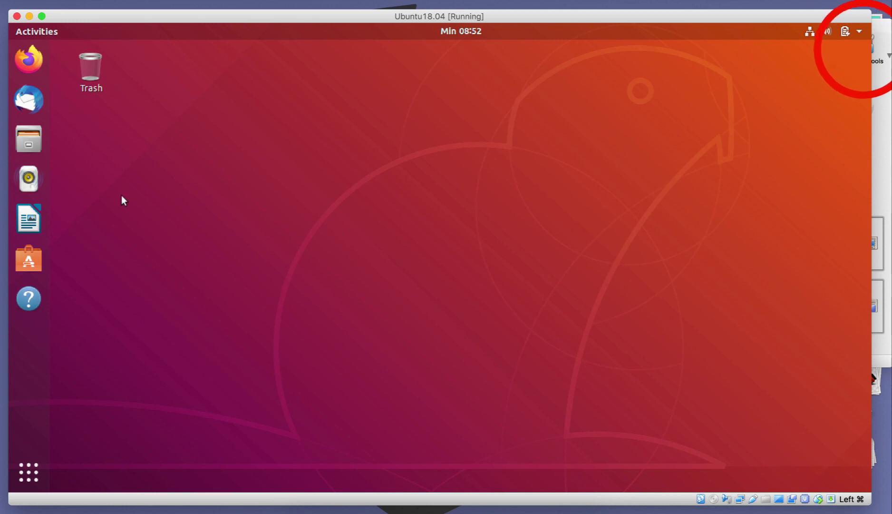
- Browse the categories, Editor's Picks and recommended applications in Ubuntu Software, and close it
left_click(37, 256)
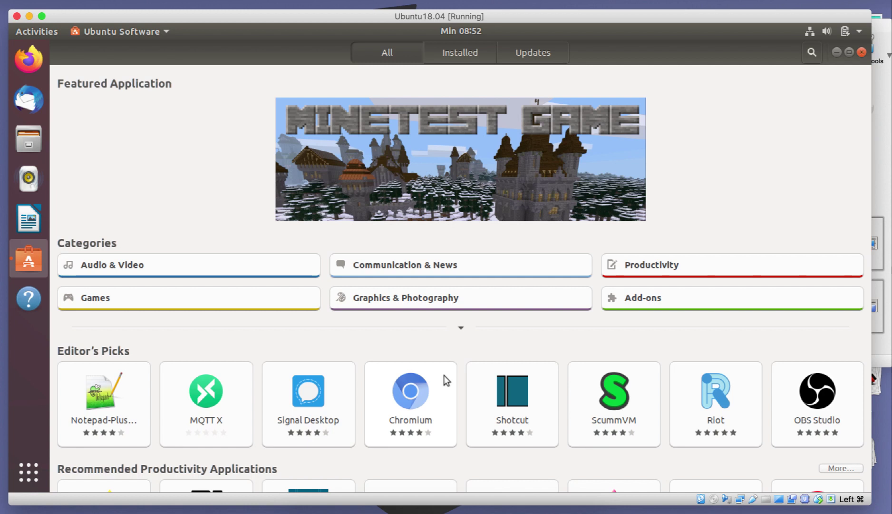
scroll(724, 209, "down", 2)
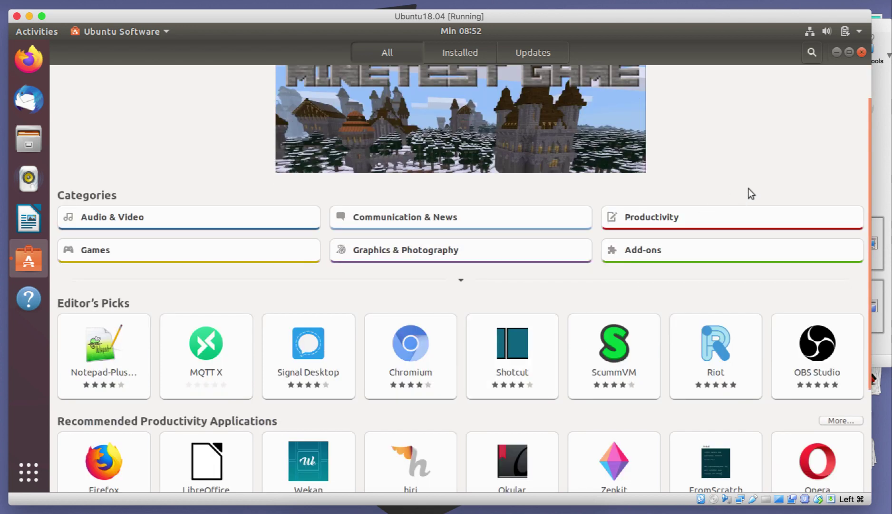
scroll(749, 166, "up", 2)
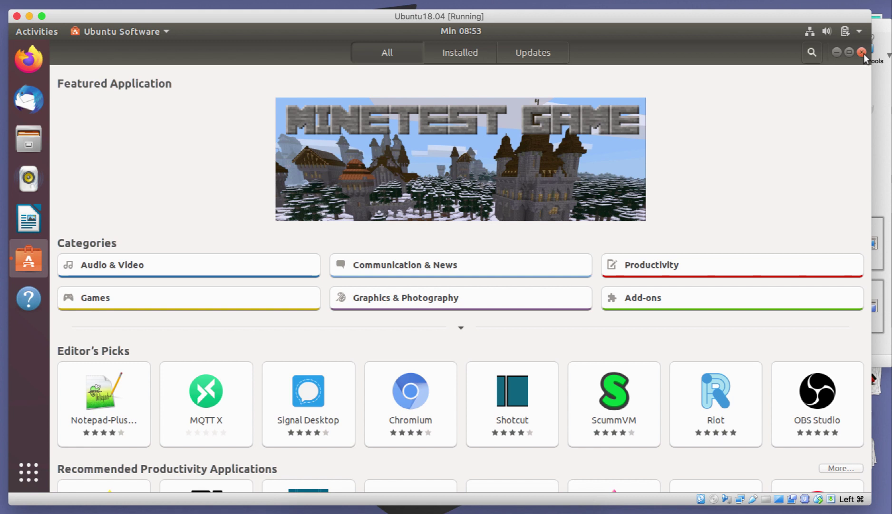
left_click(863, 53)
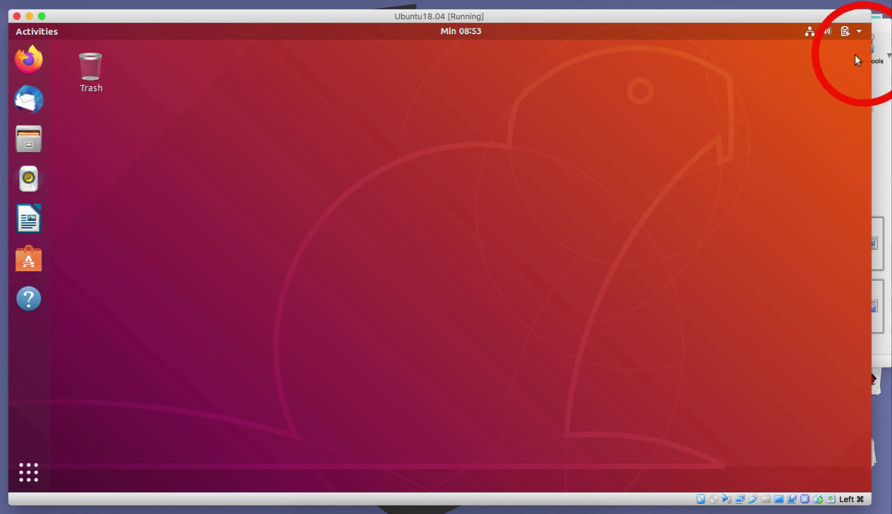
- Power off the Ubuntu system from its system menu and confirm the shutdown
left_click(856, 30)
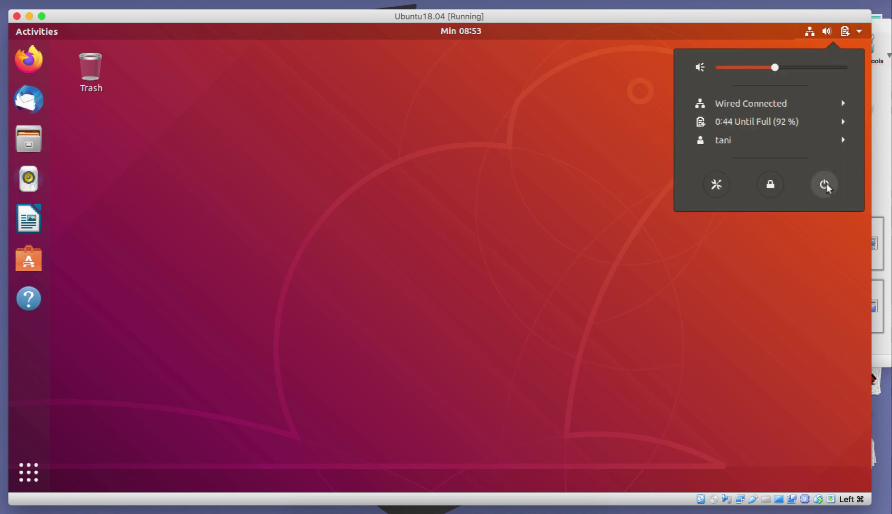
left_click(722, 278)
left_click(857, 31)
left_click(830, 185)
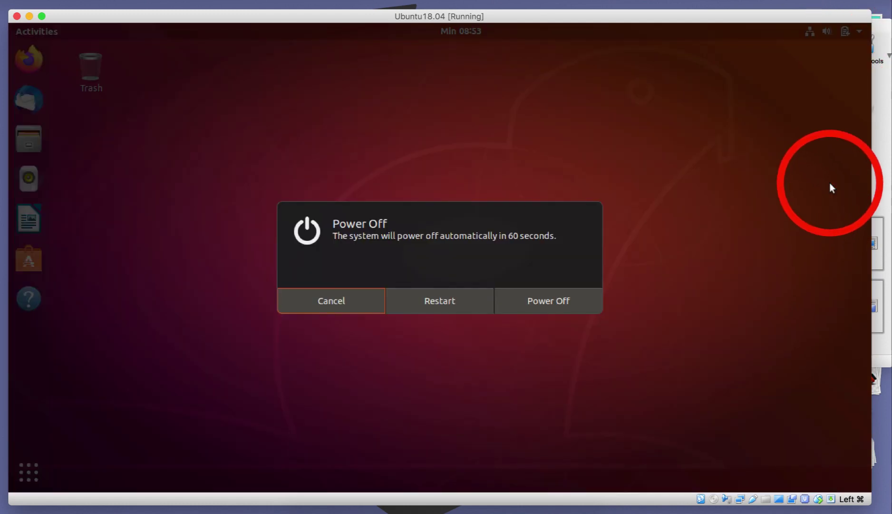
left_click(549, 302)
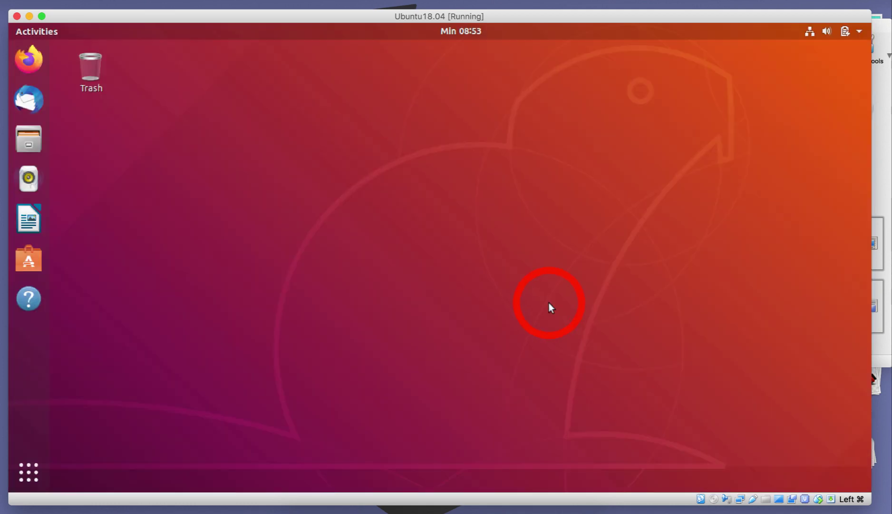